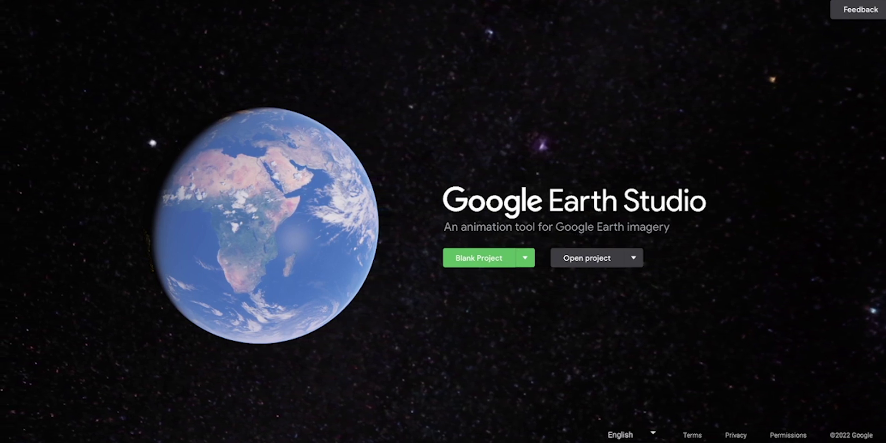
Set up a blank project named Perth City with dimensions of 1920 × 1080.
left_click(478, 258)
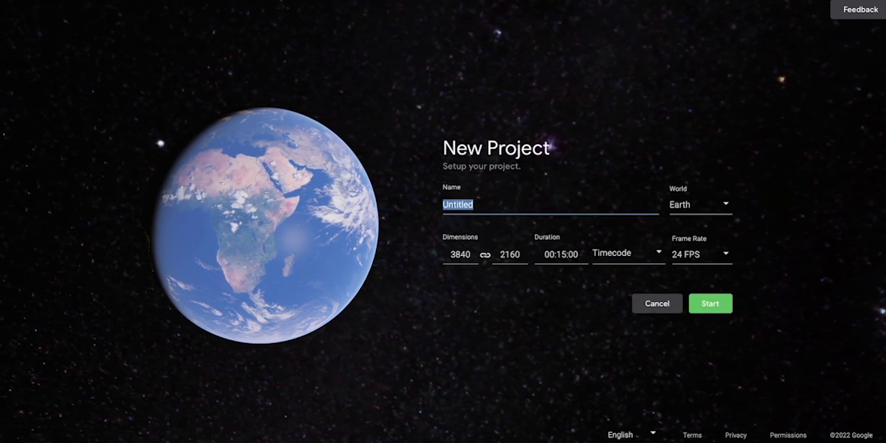
type("Perth City")
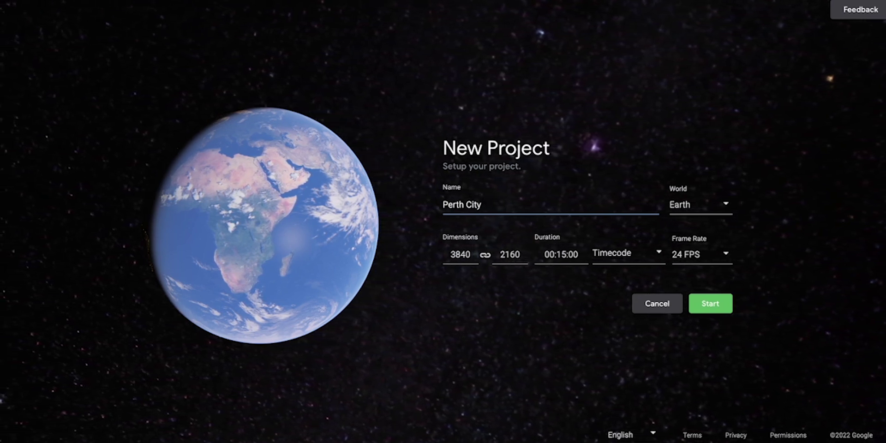
key("Tab")
type("1920")
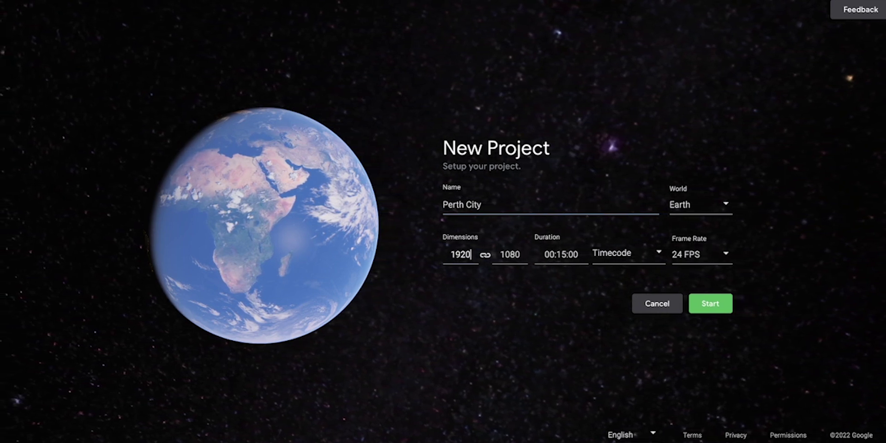
key("Tab")
key("Tab")
Set the project duration to 00:30:00.
left_click(567, 255)
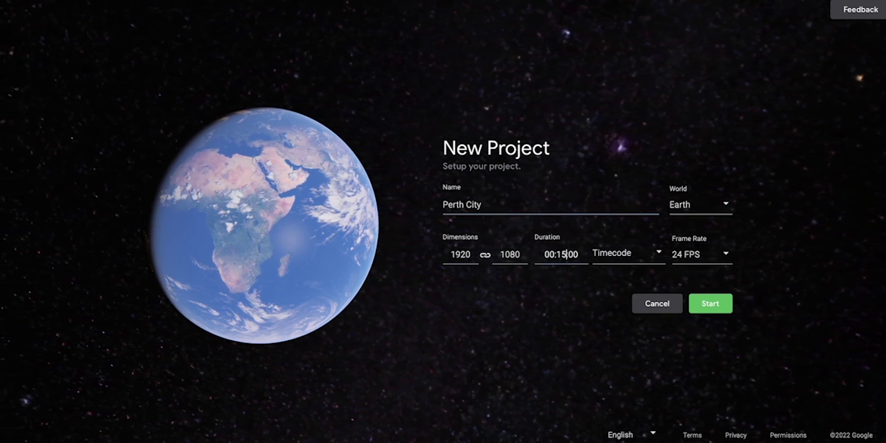
key("BackSpace")
key("BackSpace")
type("30")
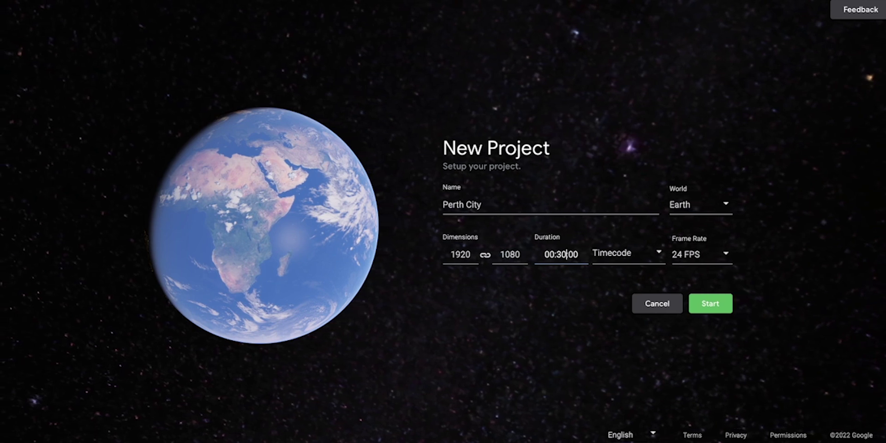
Set the frame rate to 60 FPS and start the project.
left_click(702, 254)
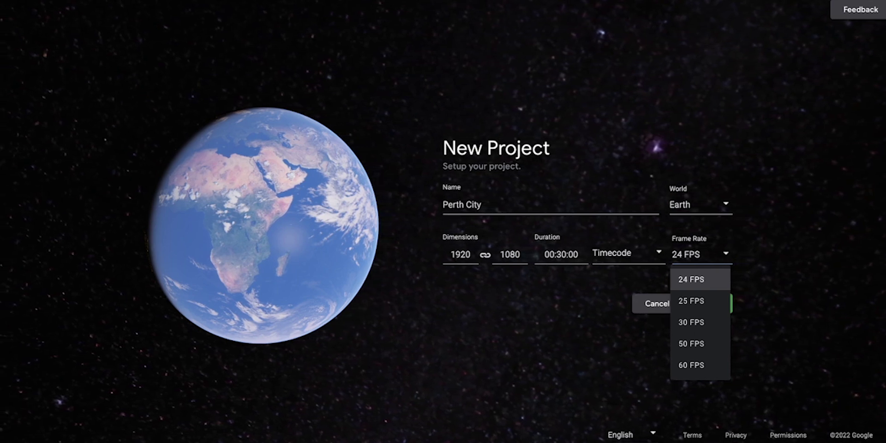
key("Down")
key("Down")
key("Down")
key("Down")
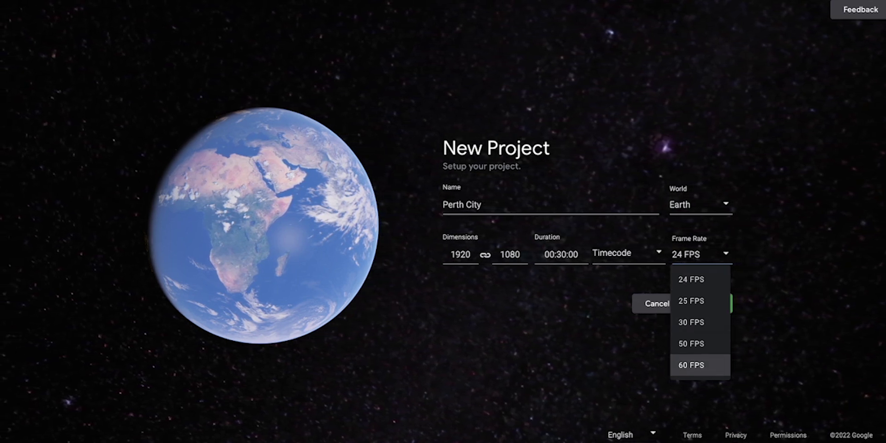
key("Return")
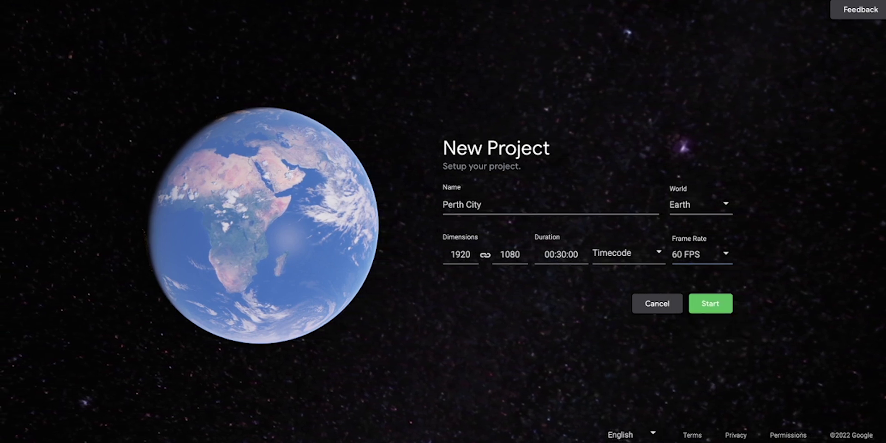
left_click(717, 304)
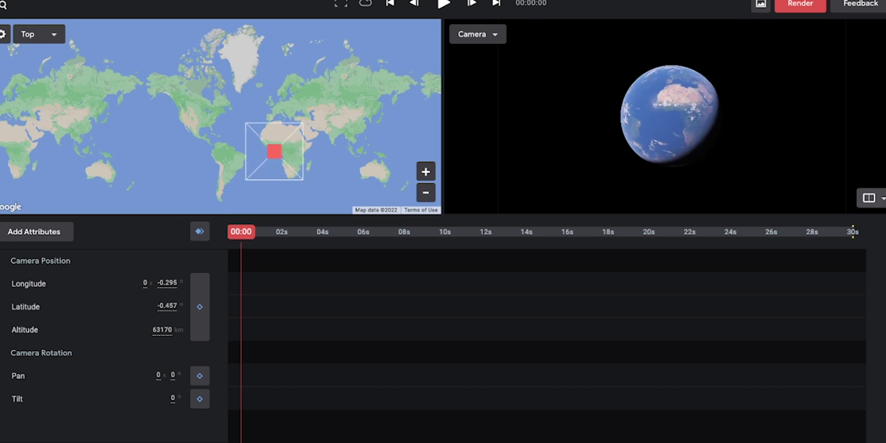
Switch to a single camera view, frame Australia from space at about 11278 km altitude, and keyframe all camera attributes at the start.
left_click(874, 198)
left_click(876, 222)
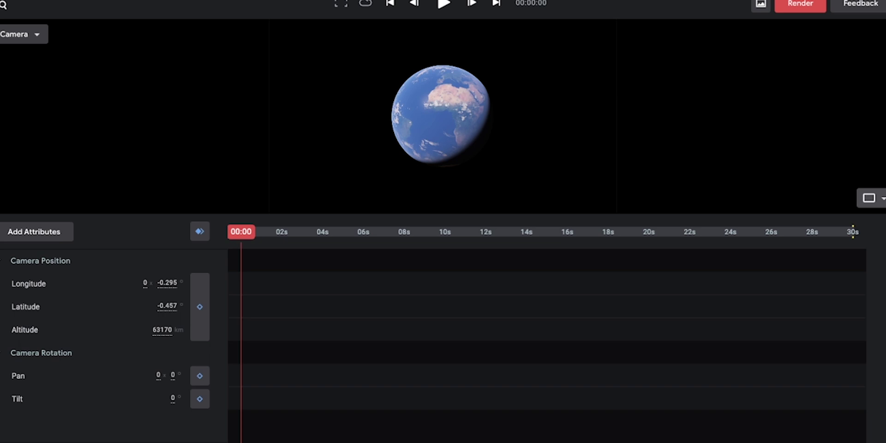
scroll(466, 129, "up", 10)
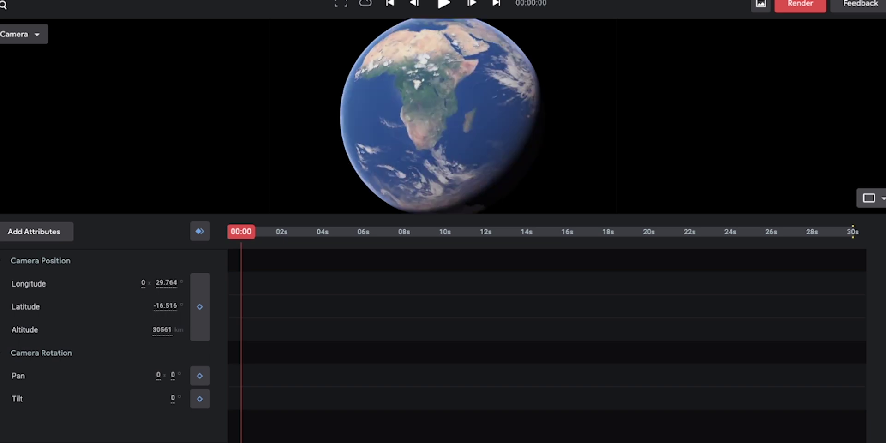
left_click_drag(563, 120, 282, 125)
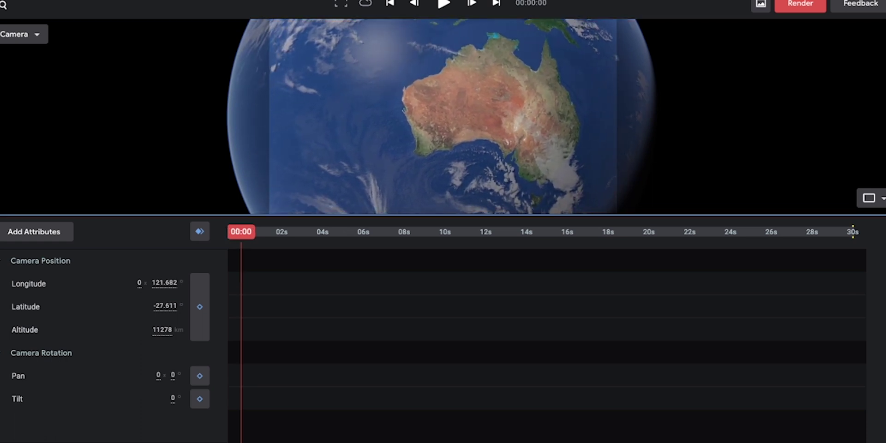
left_click(197, 234)
Move the playhead to about 3 seconds and open the location search.
left_click_drag(241, 232, 302, 232)
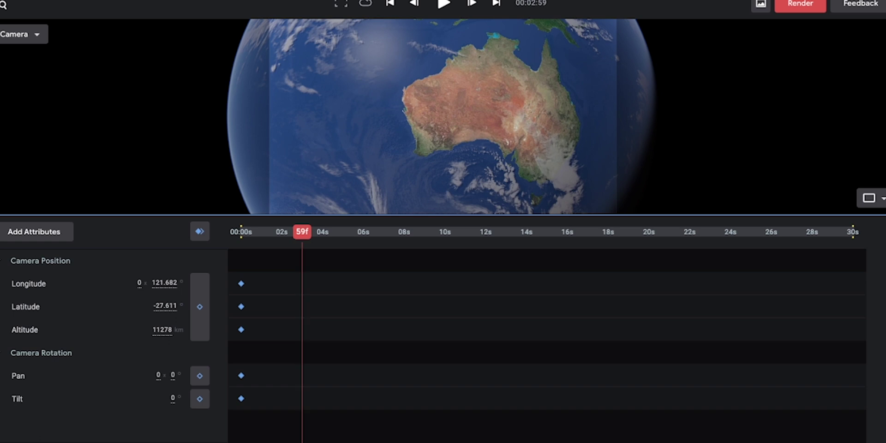
left_click(3, 5)
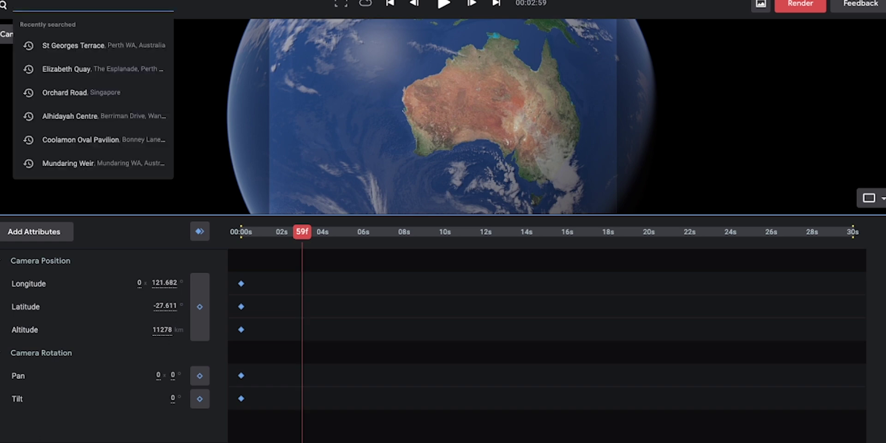
type("perth cit")
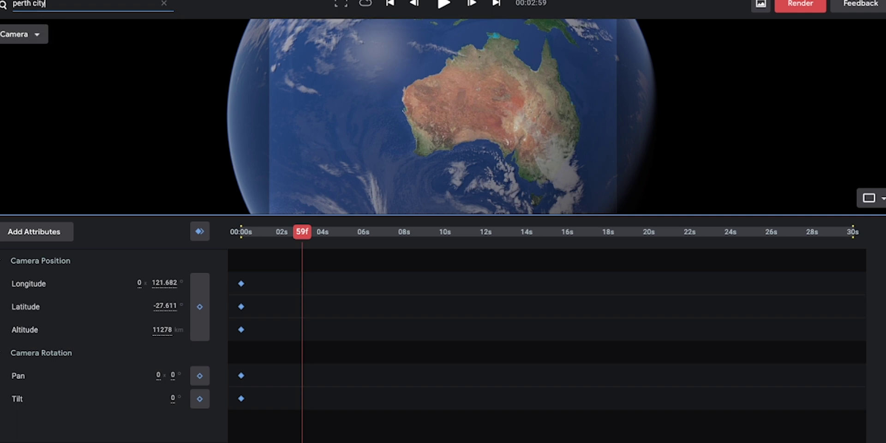
type("y")
key("BackSpace")
key("BackSpace")
key("BackSpace")
key("BackSpace")
key("BackSpace")
key("BackSpace")
key("BackSpace")
key("BackSpace")
key("BackSpace")
key("BackSpace")
Search for St Georges Terrace in Perth and move the camera there.
type("st ge")
key("Down")
key("Return")
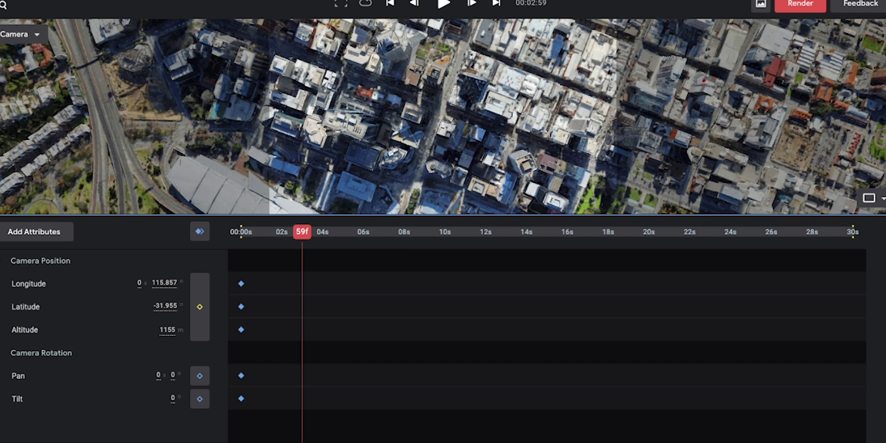
Frame the area west of Perth's centre from about 3374 m altitude and keyframe all camera attributes at 00:02:59.
left_click_drag(397, 116, 499, 123)
scroll(499, 123, "down", 5)
scroll(500, 122, "down", 2)
left_click_drag(406, 108, 540, 153)
left_click_drag(462, 125, 518, 125)
scroll(517, 125, "down", 2)
scroll(480, 134, "down", 5)
left_click_drag(461, 139, 591, 137)
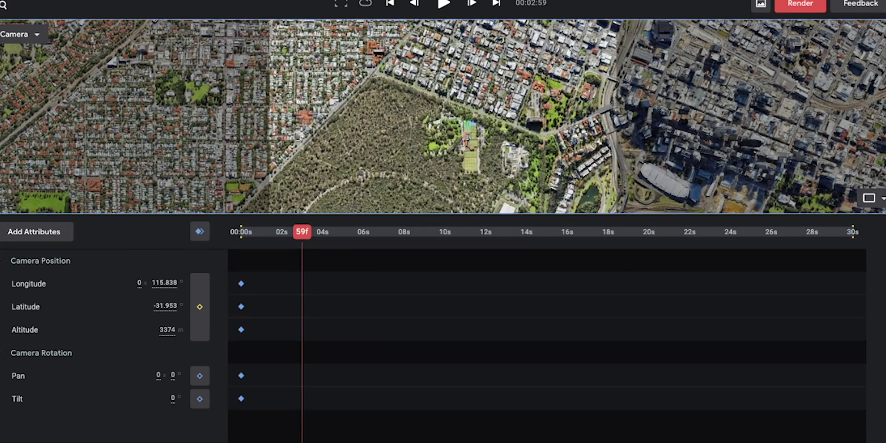
left_click(199, 231)
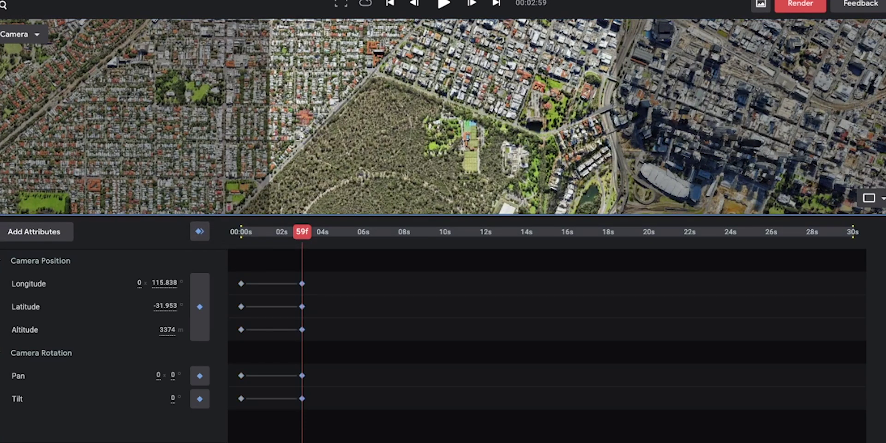
At 00:07:06, turn and tilt the camera towards the city, move closer, and keyframe all camera attributes.
left_click_drag(302, 231, 386, 232)
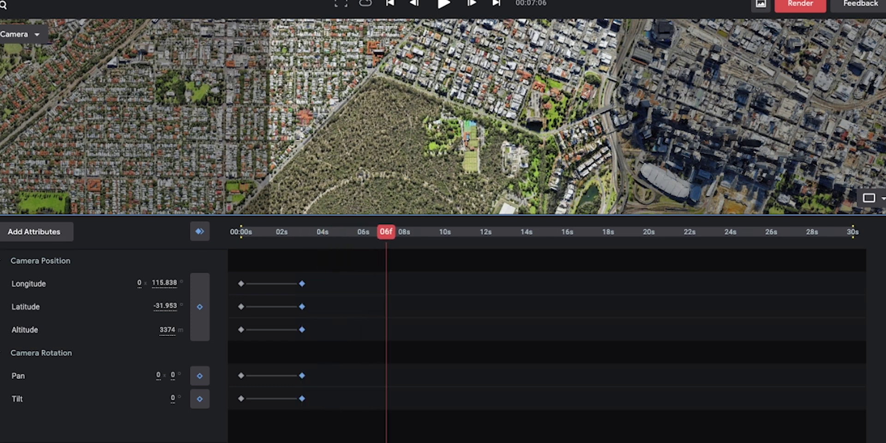
middle_click_drag(457, 154, 528, 84)
scroll(526, 92, "up", 3)
left_click(200, 232)
At about 11 seconds, bring the camera lower and closer, facing the city-centre towers, and keyframe all camera attributes.
left_click_drag(386, 232, 464, 232)
middle_click_drag(427, 172, 433, 174)
left_click_drag(433, 92, 439, 139)
middle_click_drag(438, 139, 471, 126)
left_click(200, 231)
At 00:15:52, fly the camera forward down the street between the towers at about 80 m altitude and keyframe all attributes.
left_click_drag(465, 232, 565, 231)
scroll(443, 115, "up", 2)
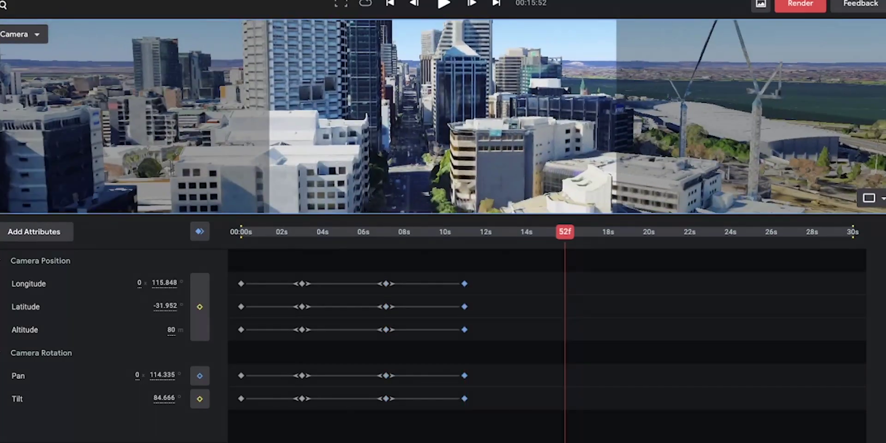
left_click_drag(434, 92, 429, 185)
left_click(200, 231)
At 00:20:04, move the camera forward past the city to the river's edge and keyframe all camera attributes.
left_click_drag(565, 231, 651, 232)
left_click_drag(434, 93, 430, 184)
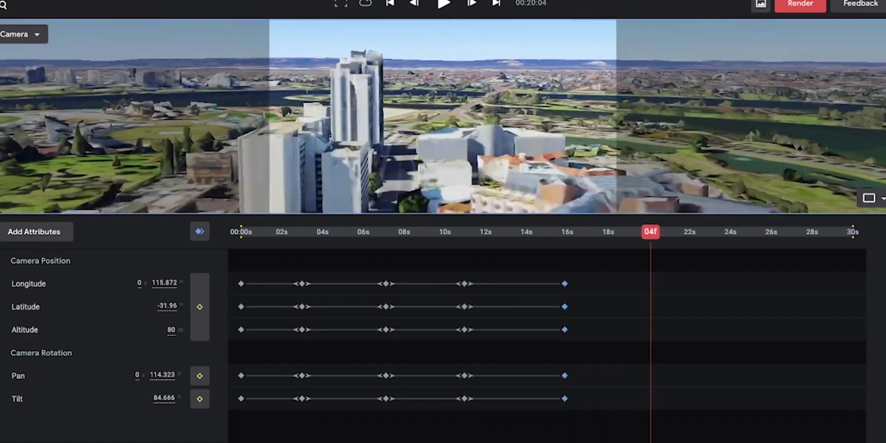
left_click_drag(434, 93, 429, 185)
left_click(200, 231)
At 00:23:37, move the camera across the river, turn it back towards the skyline, and keyframe all attributes.
left_click_drag(651, 232, 723, 232)
middle_click_drag(434, 129, 489, 129)
left_click_drag(554, 120, 333, 157)
middle_click_drag(513, 99, 683, 102)
left_click(199, 231)
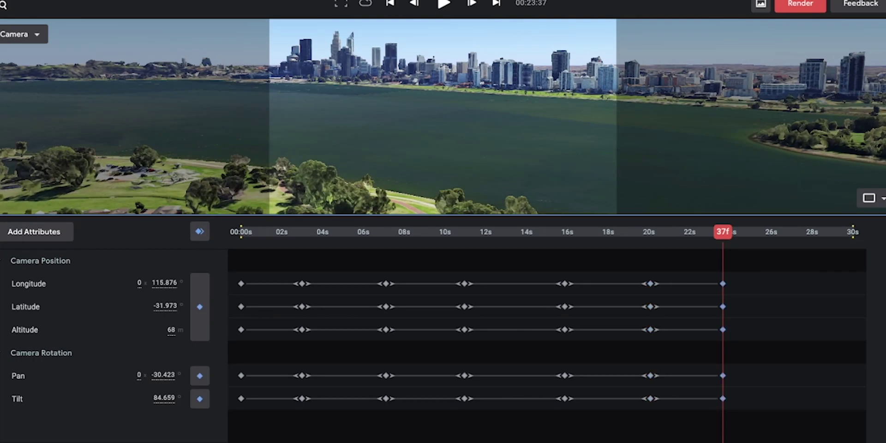
At 00:27:37, pull back to a high view over the southern suburbs, facing the skyline, and keyframe all camera attributes.
left_click_drag(723, 232, 804, 231)
middle_click_drag(433, 98, 469, 117)
left_click(199, 231)
Apply easing to all camera position and rotation keyframes on the timeline.
left_click_drag(814, 409, 233, 274)
right_click(302, 283)
left_click(337, 355)
Enable the camera Roll attribute for the project.
left_click(33, 232)
scroll(111, 346, "down", 10)
left_click(4, 416)
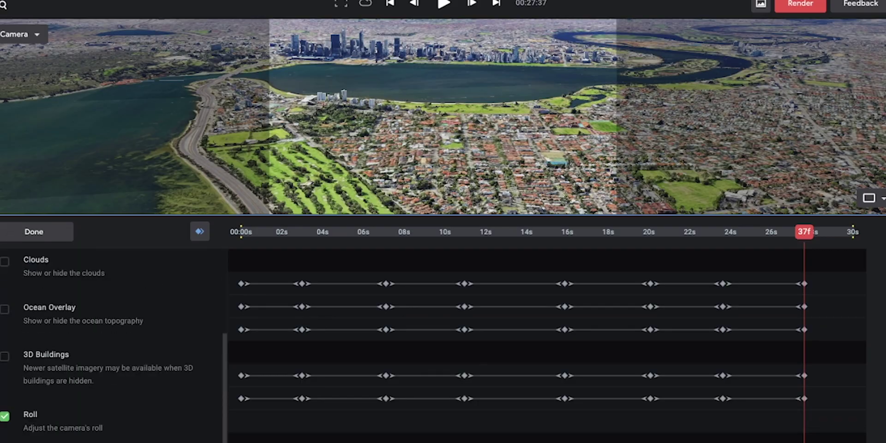
Play the whole animation from the start to review the flight.
left_click_drag(804, 232, 241, 232)
key("space")
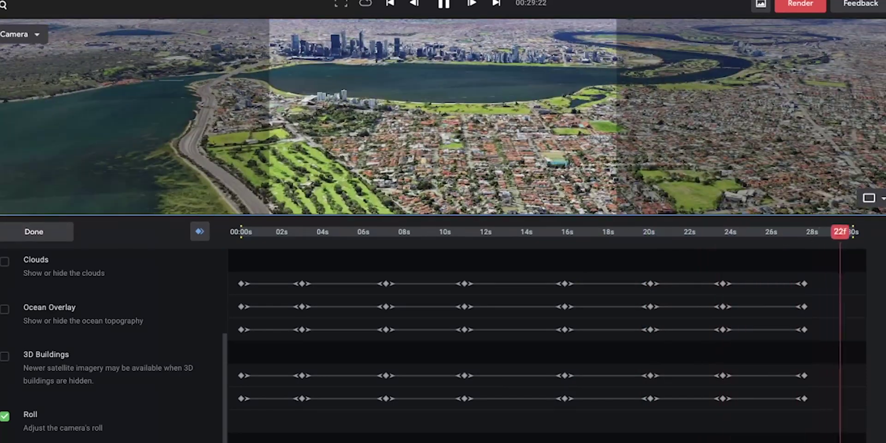
Keyframe the camera roll at about 4 and 8 seconds, adding a slight bank at the second keyframe.
left_click_drag(853, 232, 401, 232)
left_click(34, 232)
left_click(200, 421)
left_click(200, 422)
left_click_drag(173, 421, 162, 421)
Set the camera roll to -5° at 00:10:48.
left_click_drag(402, 232, 461, 232)
left_click(171, 422)
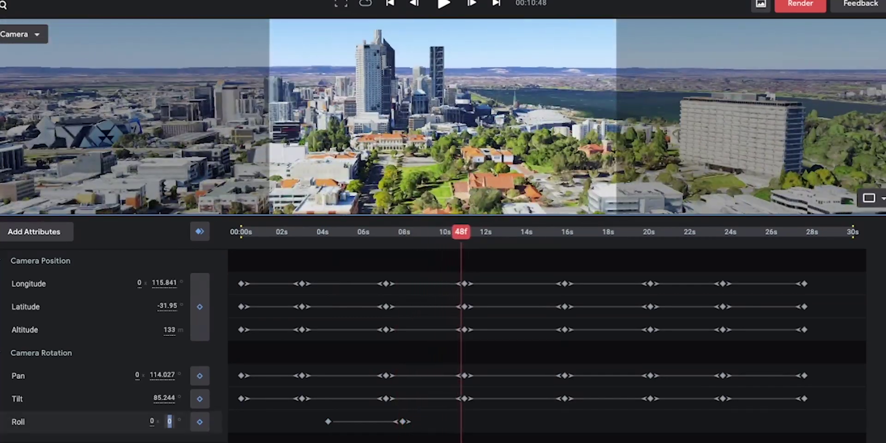
type("-5")
key("Return")
type("-5")
key("Return")
At about 16 seconds, adjust the camera's pan and latitude and set its roll to about 5.4°.
left_click_drag(461, 231, 566, 232)
left_click_drag(163, 375, 156, 376)
left_click_drag(165, 306, 162, 306)
left_click_drag(172, 422, 219, 422)
Add camera position keyframes at 00:16:25 and remove the neighbouring position keyframes at about 16 seconds.
left_click_drag(566, 231, 576, 232)
left_click(199, 307)
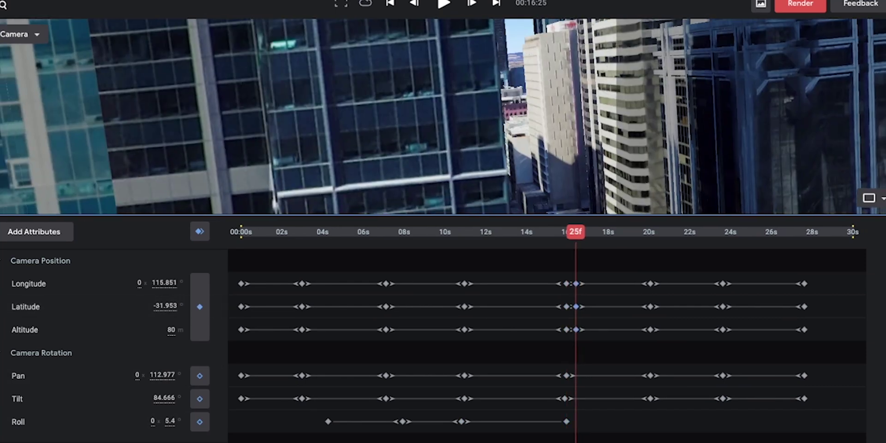
left_click_drag(559, 271, 560, 336)
Nudge the position keyframes just after 16 seconds and move those near 20 seconds to 00:20:07.
left_click_drag(575, 232, 577, 232)
left_click_drag(576, 306, 576, 306)
left_click_drag(577, 232, 651, 232)
left_click_drag(651, 307, 651, 306)
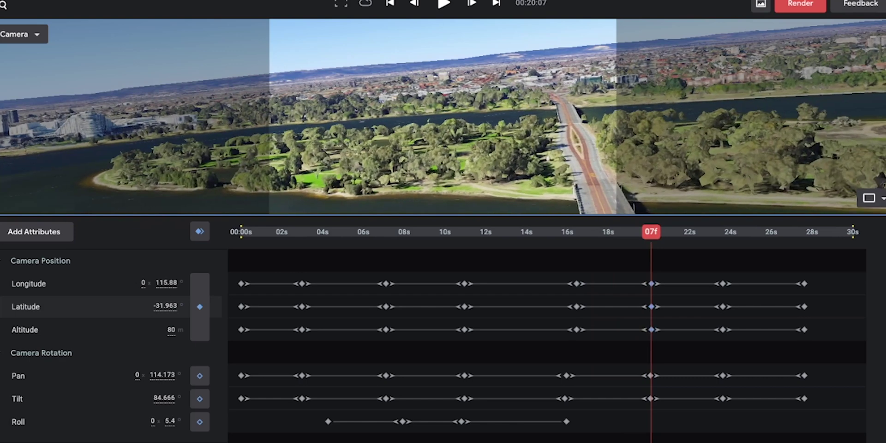
Add camera position keyframes at 00:17:12 and just before 18 seconds.
left_click_drag(652, 231, 592, 231)
left_click(200, 306)
left_click(200, 307)
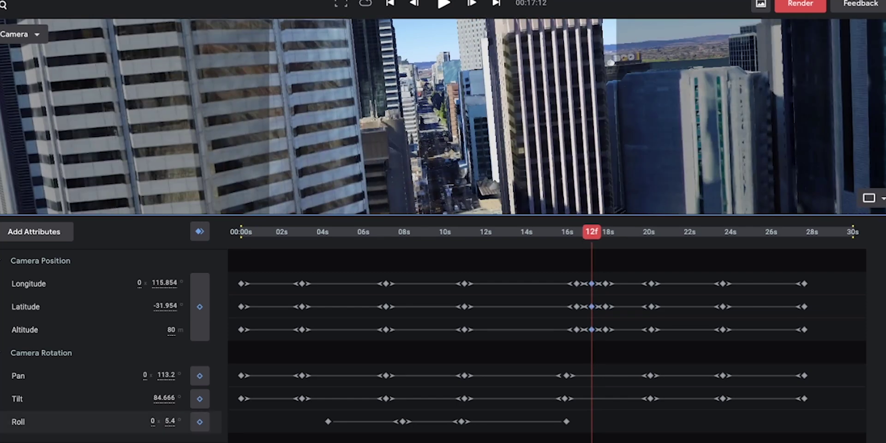
Keyframe the camera roll at 00:17:12 with an opposite bank, and at about 21 and 23 seconds to bring it back towards level.
left_click_drag(170, 421, 139, 421)
left_click_drag(591, 231, 668, 232)
left_click_drag(171, 421, 156, 421)
left_click_drag(669, 232, 708, 232)
left_click_drag(169, 421, 195, 421)
Play back the city section and delete the position keyframes between 17 and 18 seconds.
key("space")
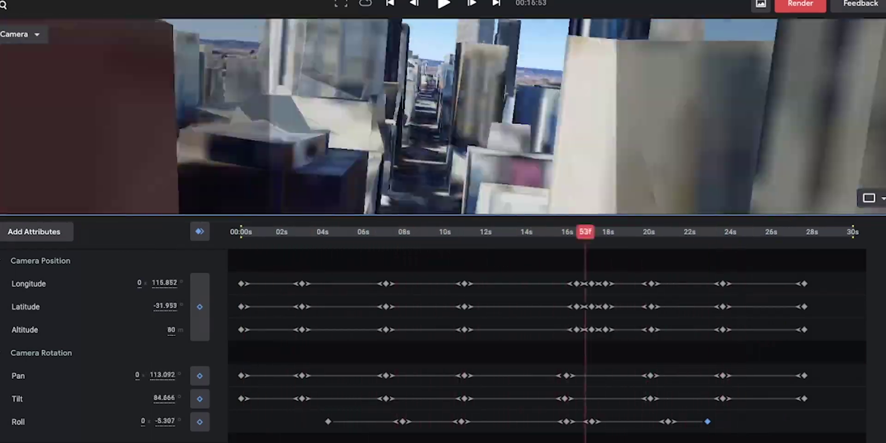
left_click_drag(585, 232, 602, 232)
left_click_drag(583, 268, 614, 335)
key("Delete")
Shift the position keyframes just after 16 seconds to about 16.3 seconds.
left_click_drag(577, 283, 569, 284)
left_click_drag(601, 231, 588, 231)
left_click_drag(569, 284, 579, 284)
left_click_drag(580, 307, 574, 307)
Keyframe the camera position at 00:17:56, setting the latitude to about -31.956° to clear the buildings.
left_click_drag(587, 231, 607, 232)
left_click(200, 315)
left_click_drag(166, 306, 104, 306)
left_click(55, 330)
left_click(115, 261)
left_click_drag(165, 306, 133, 306)
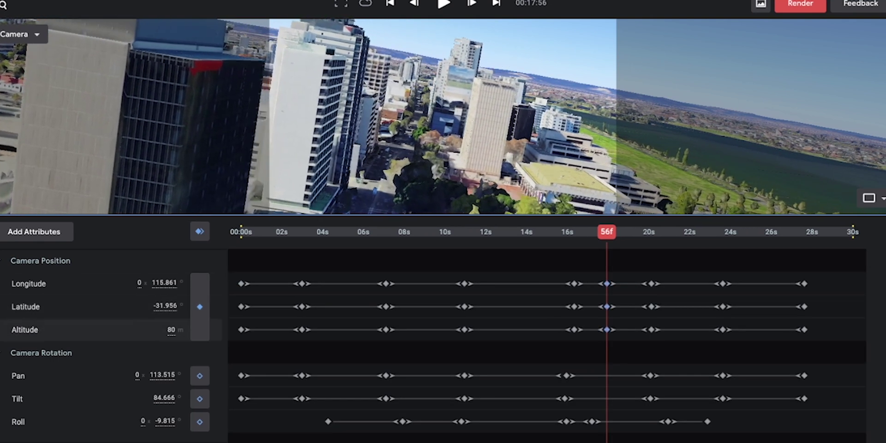
Review the flight back to its start, and submit it for cloud rendering as a 1920 × 1080 MP4 video, frames 0 to 1800.
left_click_drag(607, 232, 579, 232)
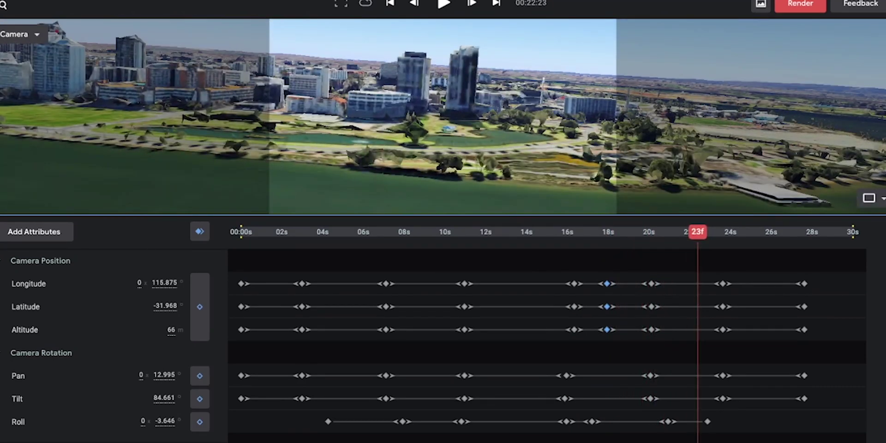
left_click_drag(322, 231, 241, 232)
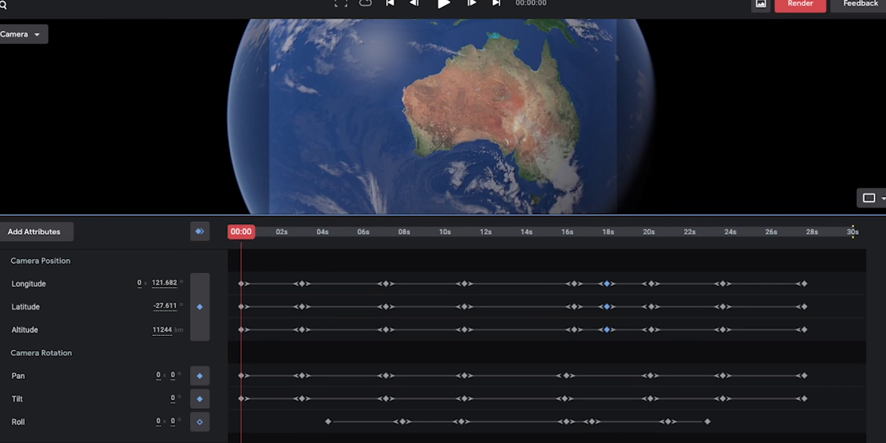
left_click(804, 4)
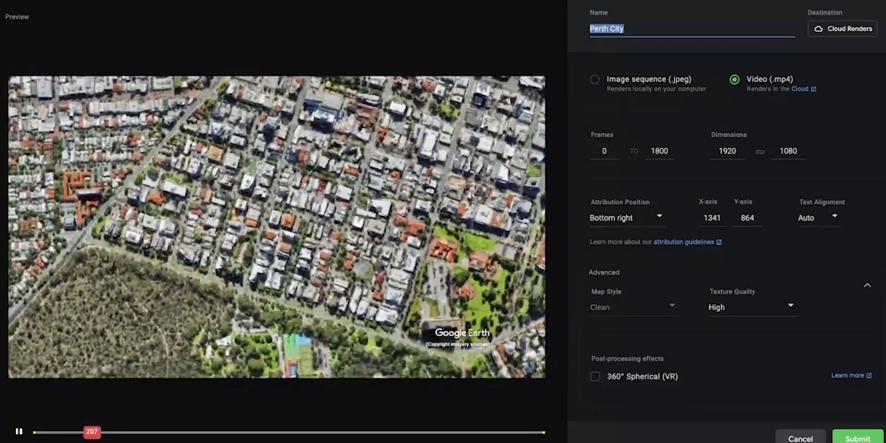
left_click(858, 438)
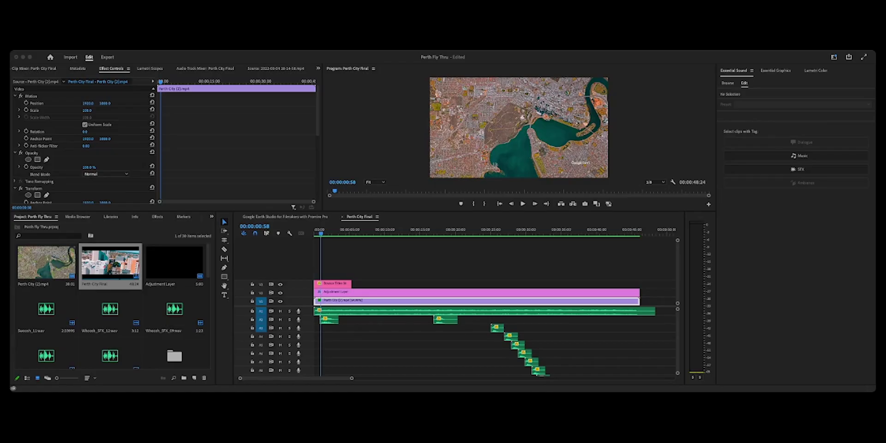
Switch to Premiere Pro and make the Perth City Final sequence timeline active.
left_click(412, 226)
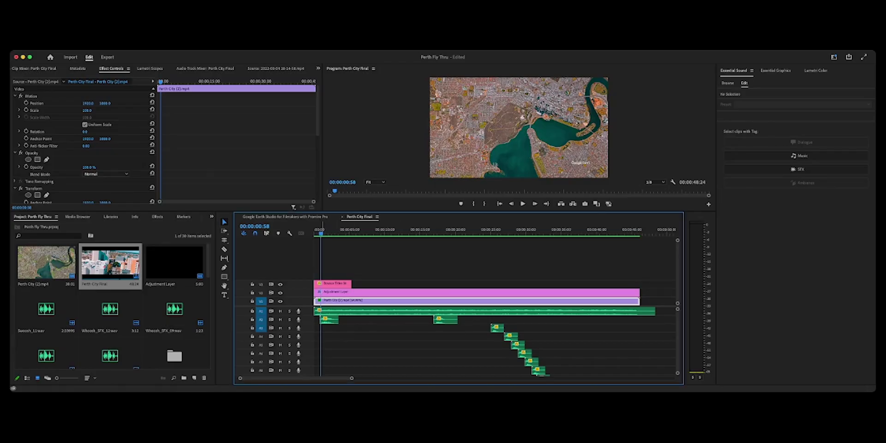
Preview the opening title from the start of the sequence, and scrub to 00:00:04:42.
left_click(315, 230)
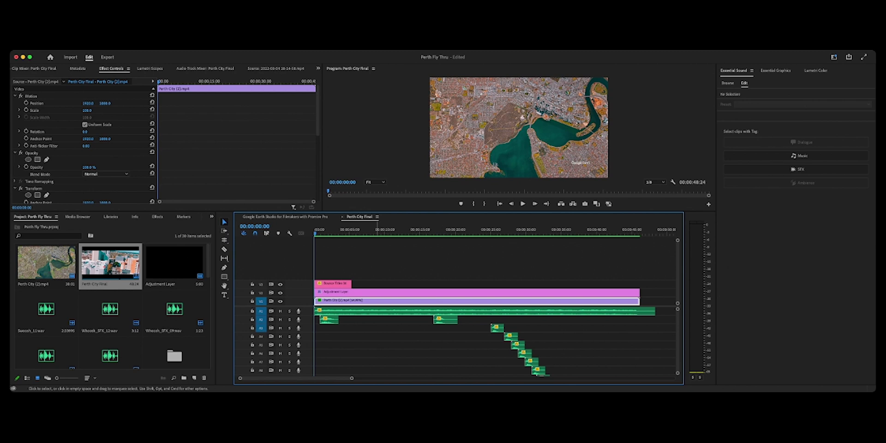
key("space")
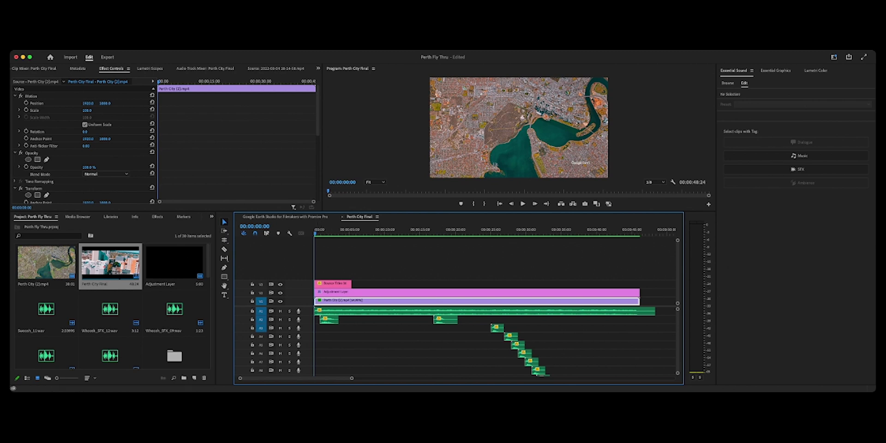
key("space")
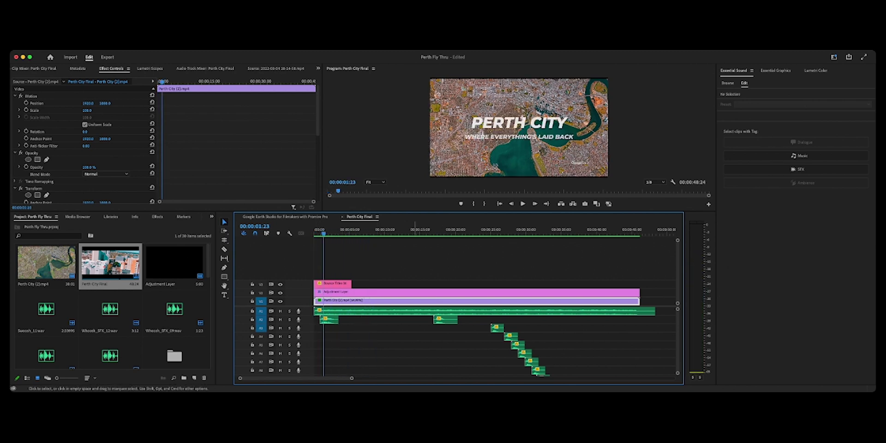
mouse_move(340, 228)
left_mouse_down()
mouse_move(323, 229)
mouse_move(421, 230)
mouse_move(348, 230)
left_mouse_up()
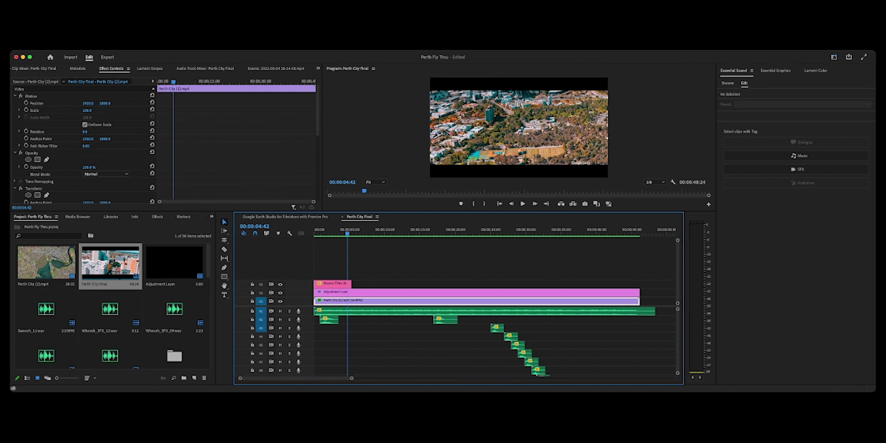
Examine the Perth City (2).mp4 clip's Transform effect and its Lumetri Basic Correction color and light settings.
scroll(83, 143, "down", 5)
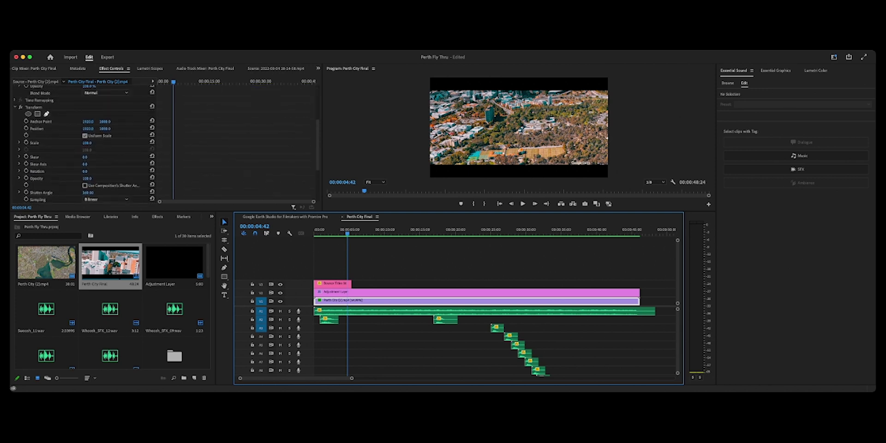
scroll(83, 143, "down", 2)
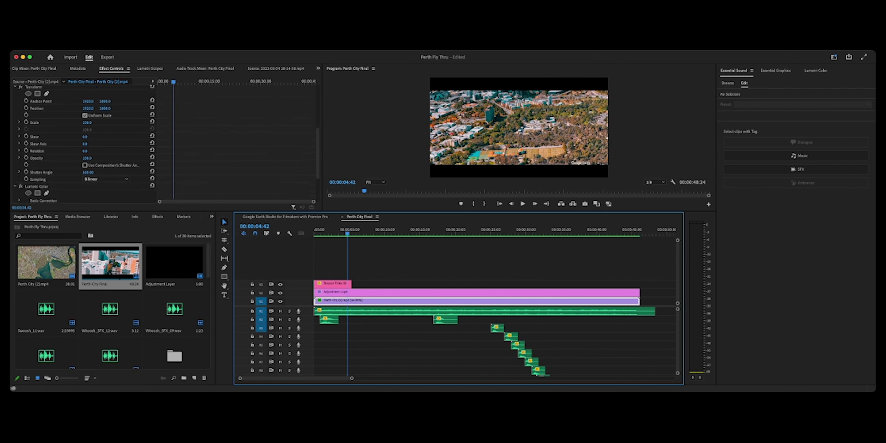
scroll(87, 143, "up", 5)
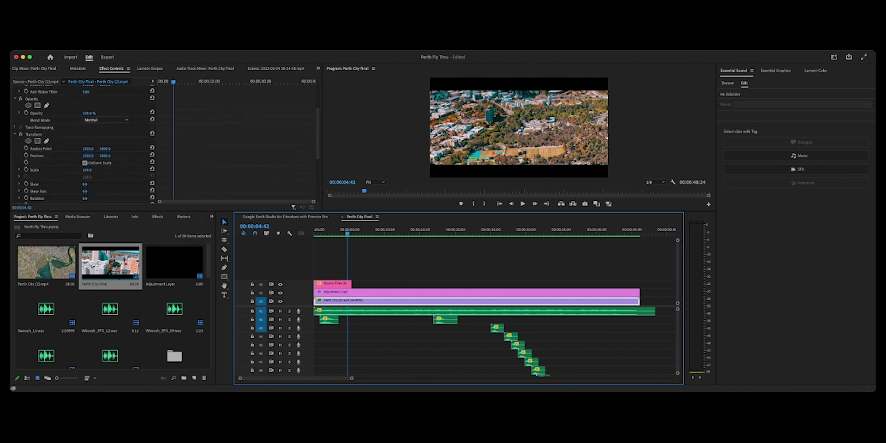
scroll(83, 143, "down", 6)
scroll(83, 143, "down", 3)
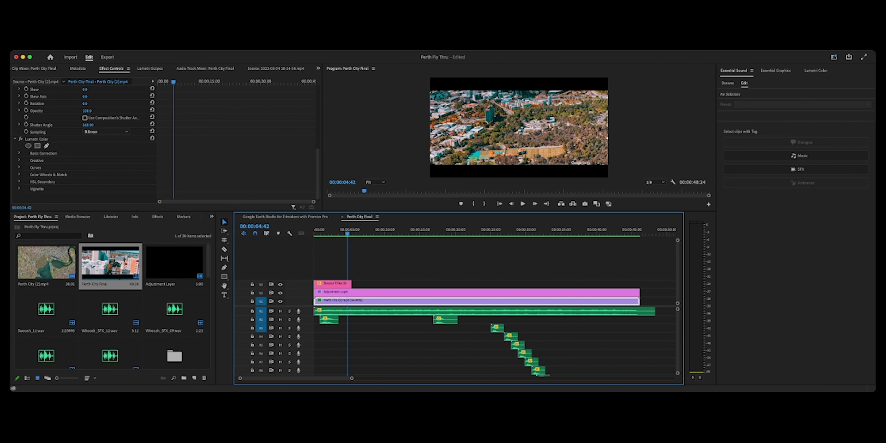
left_click(19, 153)
scroll(83, 143, "down", 5)
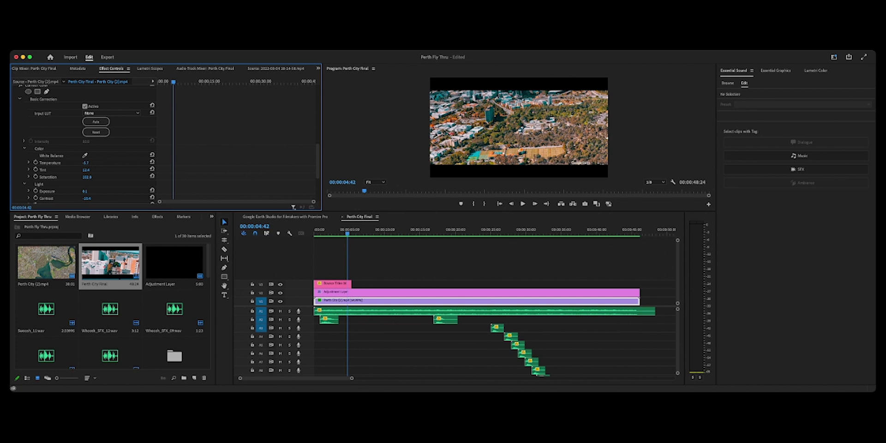
scroll(91, 145, "down", 1)
scroll(92, 143, "down", 1)
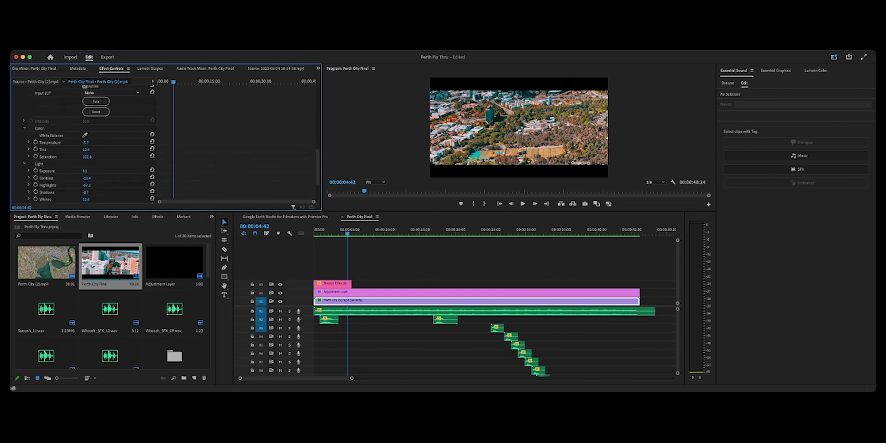
scroll(92, 144, "down", 3)
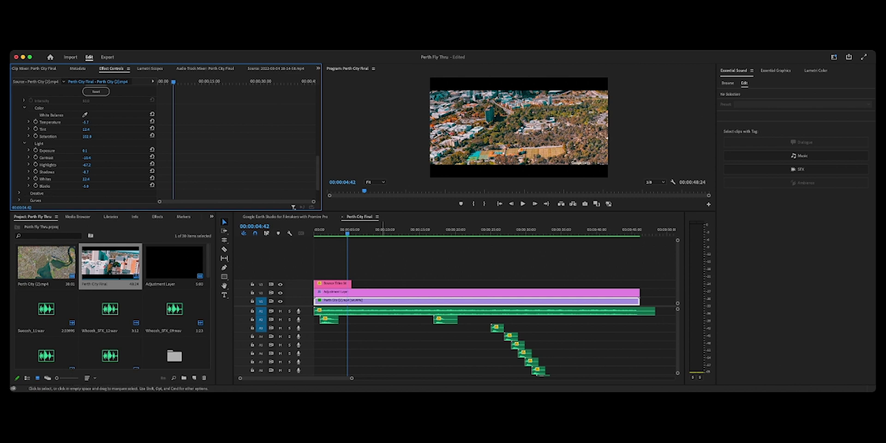
Select the adjustment layer, and inspect its keyframed Crop effect and its Lumetri Creative look settings.
left_click(391, 291)
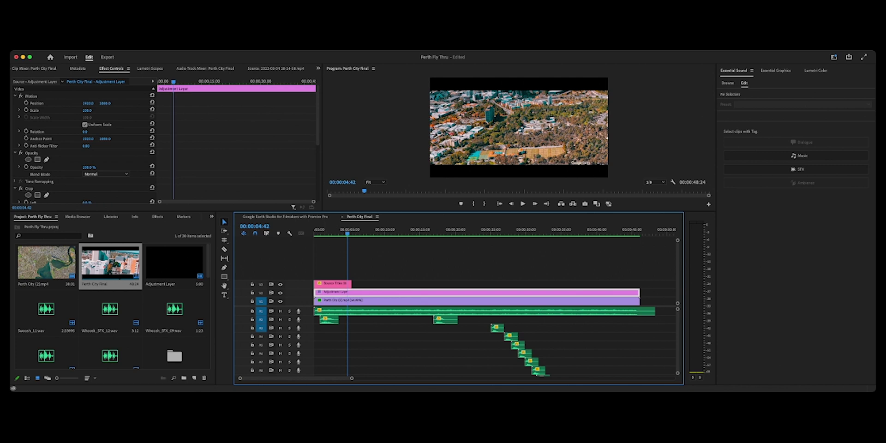
scroll(92, 143, "down", 5)
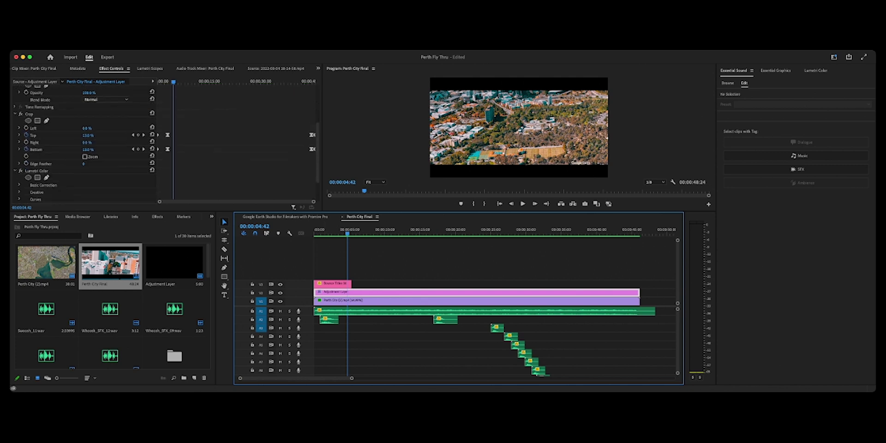
scroll(83, 143, "down", 2)
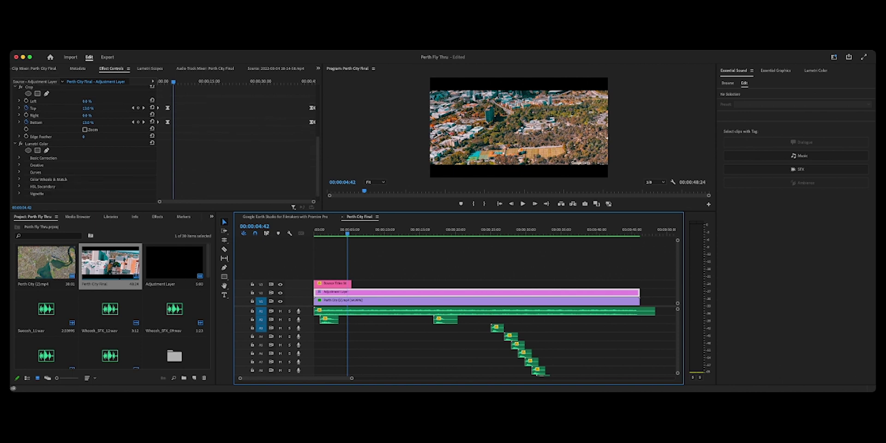
left_click(20, 165)
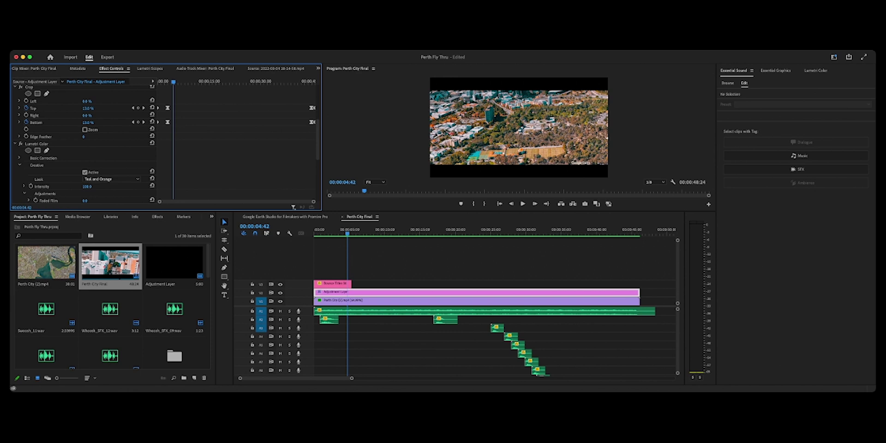
scroll(93, 143, "down", 1)
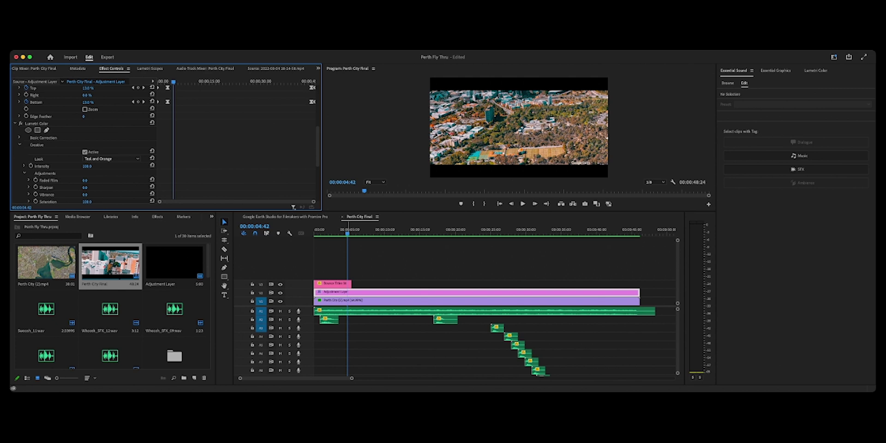
Preview the footage up to 00:00:09:07, select the background music clip, and look through the project's audio files.
left_click(351, 229)
key("space")
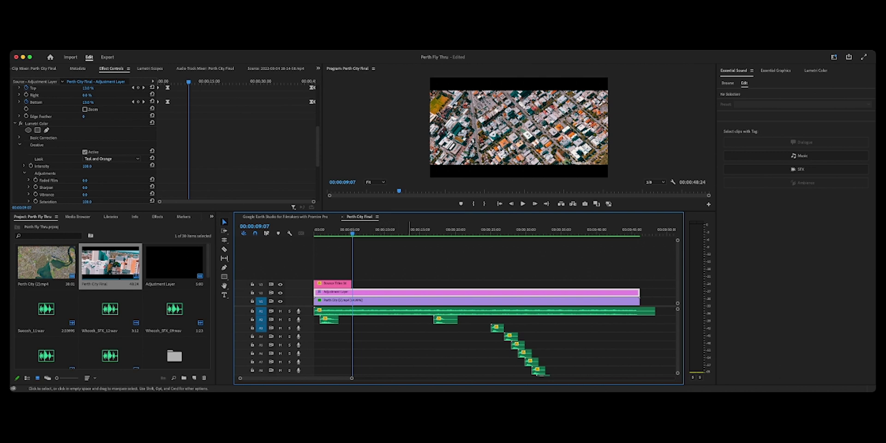
left_click(376, 311)
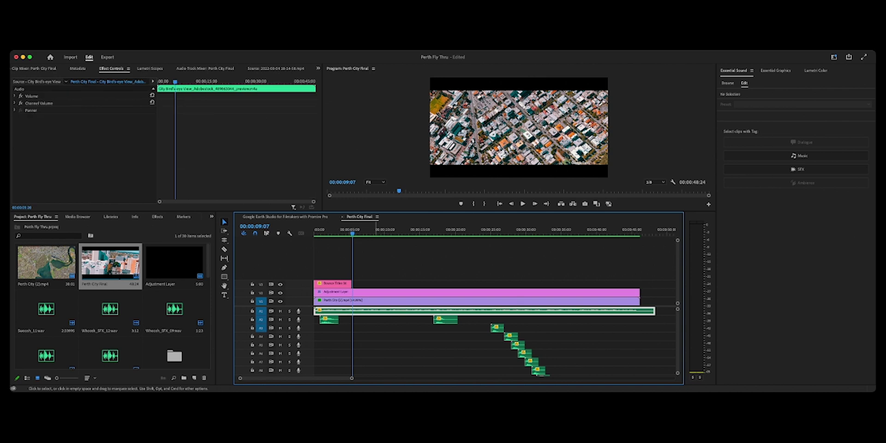
scroll(110, 307, "down", 5)
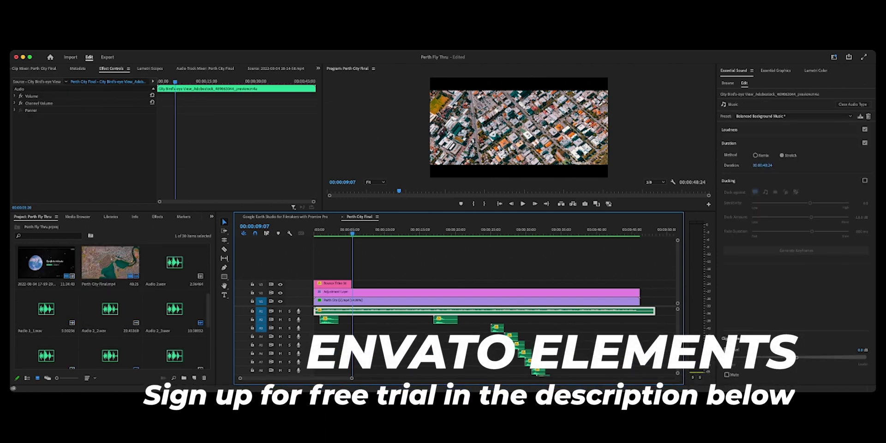
scroll(110, 277, "up", 5)
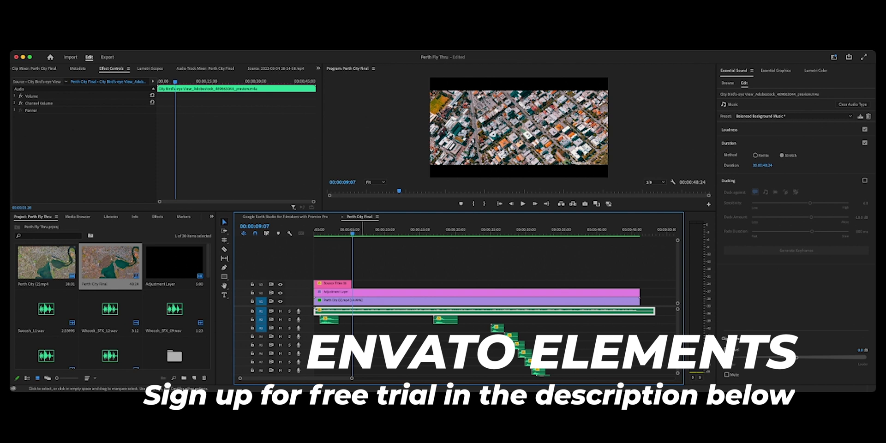
Select the sound-effect clips on audio tracks A2 to A5 one after another to inspect their placement.
left_click(332, 337)
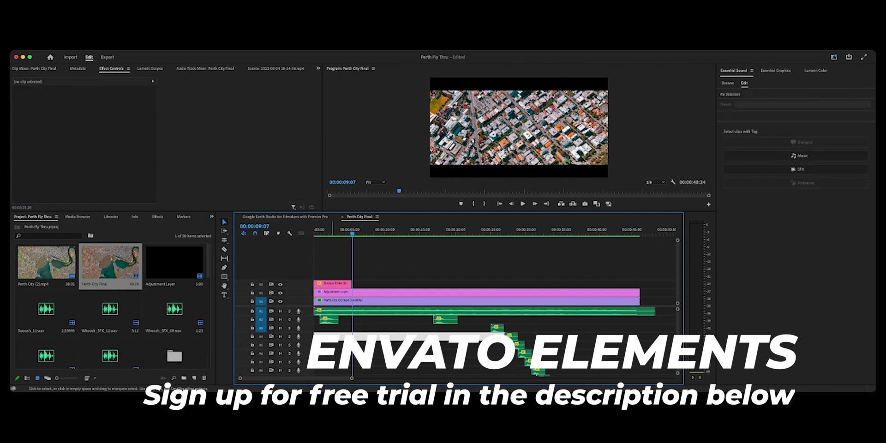
left_click(370, 320)
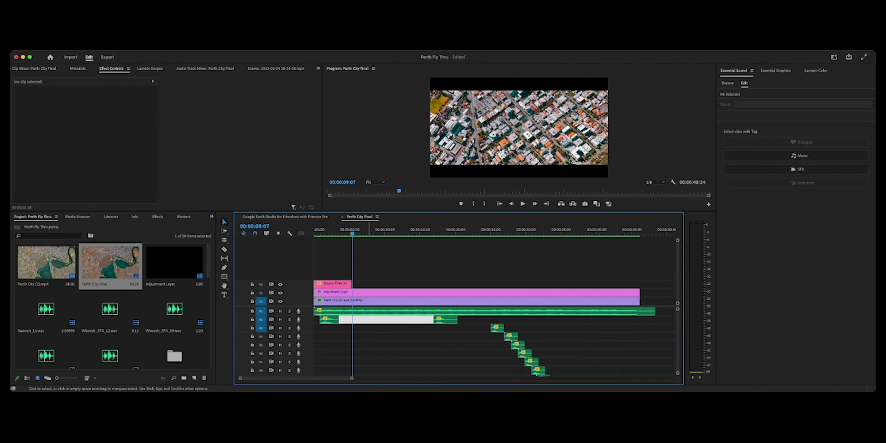
left_click(329, 345)
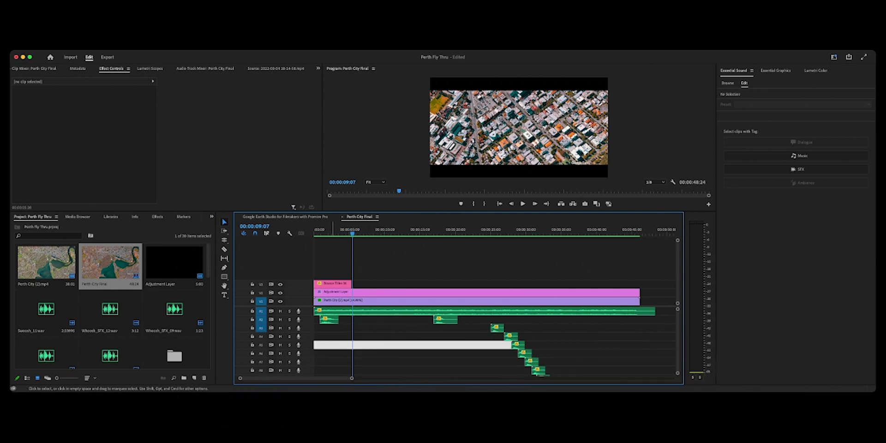
left_click(333, 320)
left_click(454, 320)
left_click(496, 328)
left_click(512, 337)
left_click(518, 345)
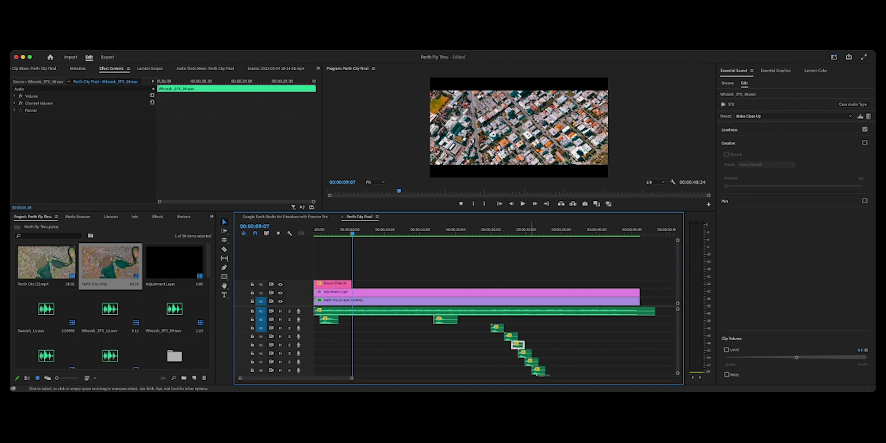
Review the sound effects on the lower audio tracks, selecting the Whoosh_SFX_11.wav clip near the sequence's end.
scroll(543, 353, "down", 2)
scroll(544, 354, "down", 3)
left_click(589, 352)
scroll(471, 339, "up", 5)
scroll(471, 339, "down", 5)
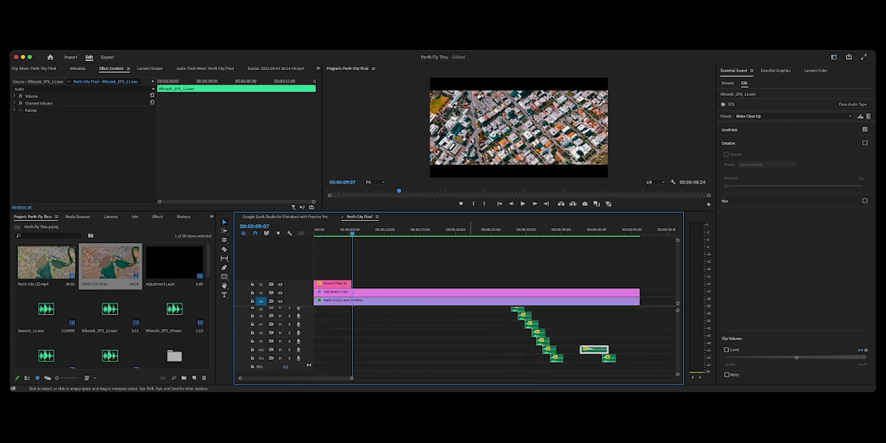